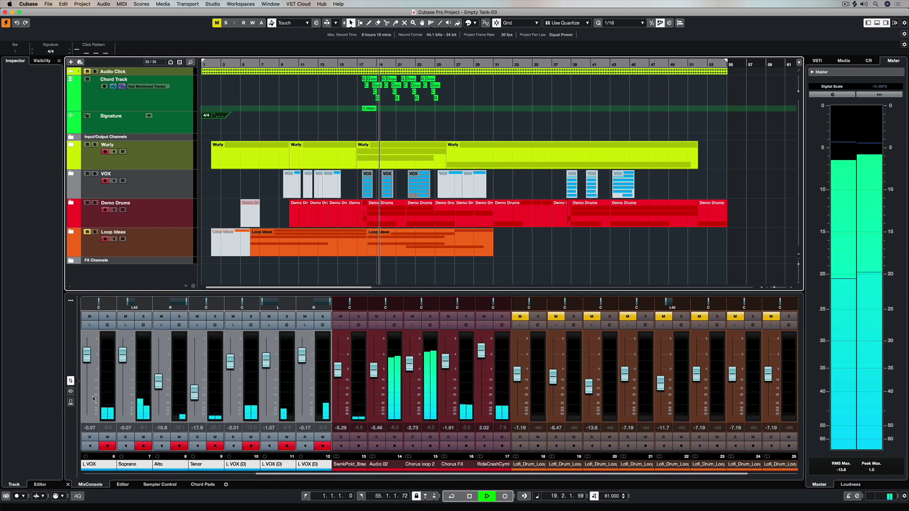
- Show the MixConsole Sends rack, then return the mixer to the level faders
left_click(70, 402)
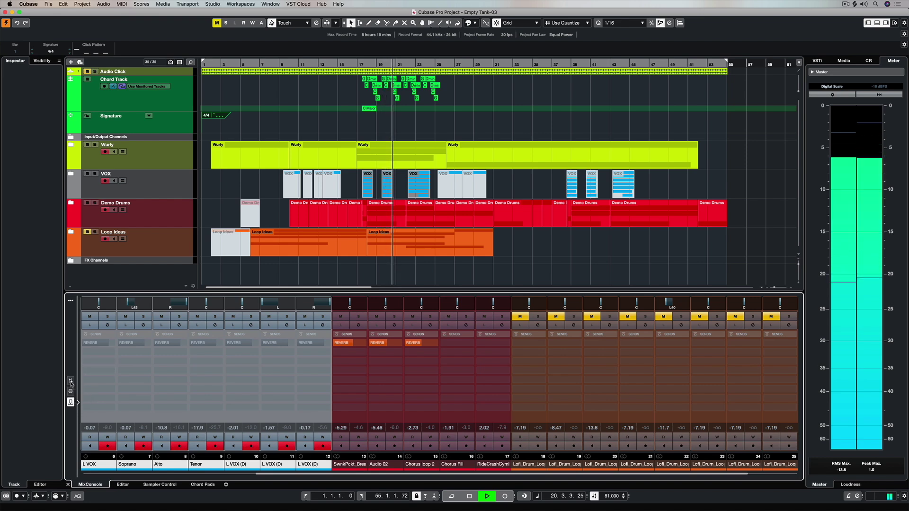
left_click(70, 382)
- Stop playback and add an FX channel fed by the selected vocal channels
key("space")
right_click(214, 361)
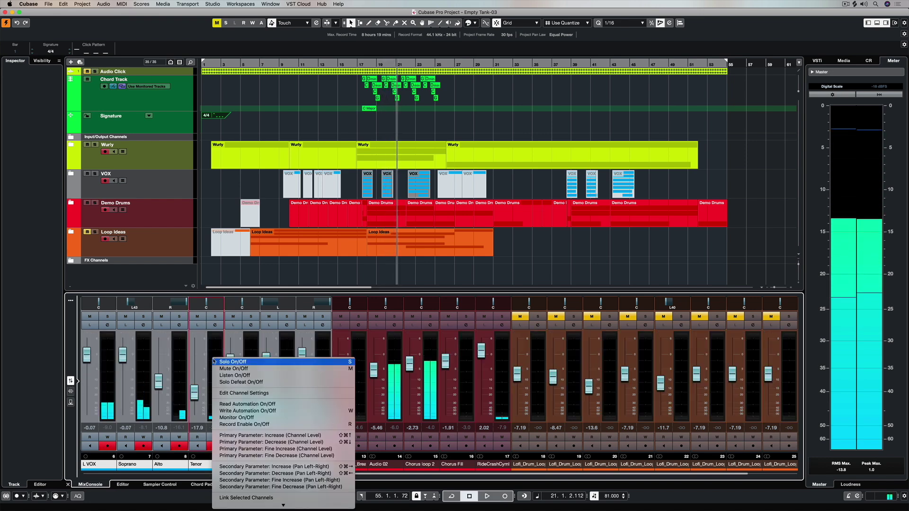
scroll(243, 481, "down", 5)
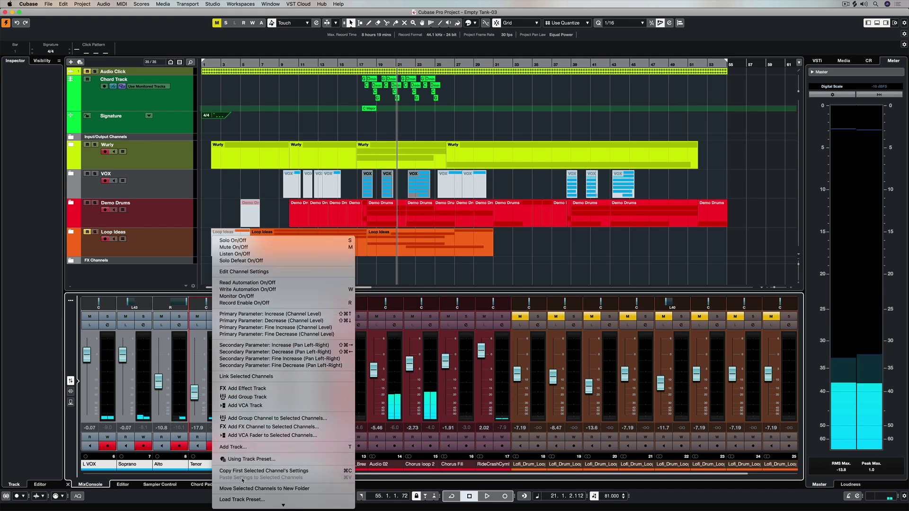
left_click(244, 427)
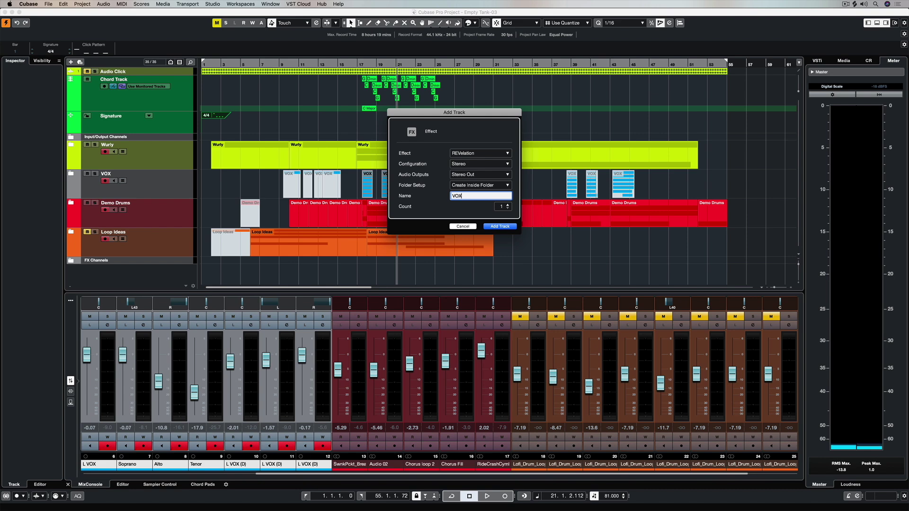
- Create VOX VERB with the Large Studio Bright preset and Main Time 67.5 %, then play
key("Return")
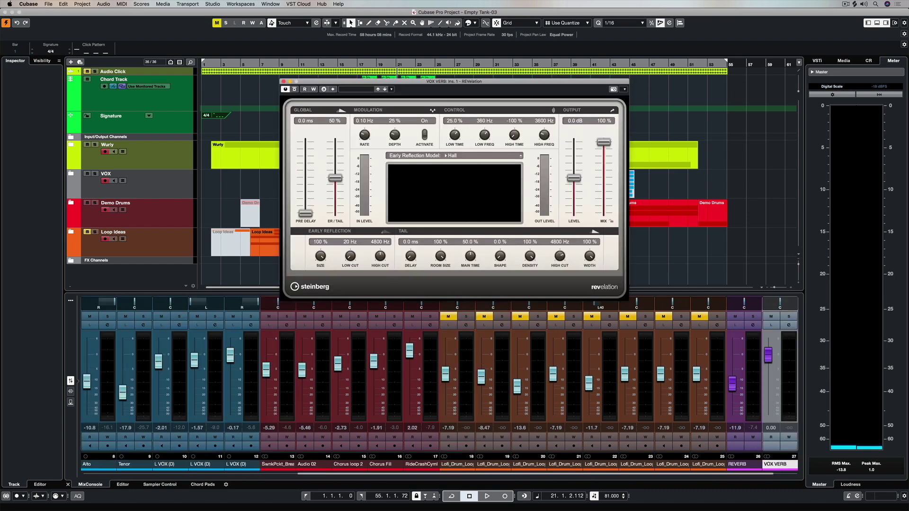
left_click(364, 89)
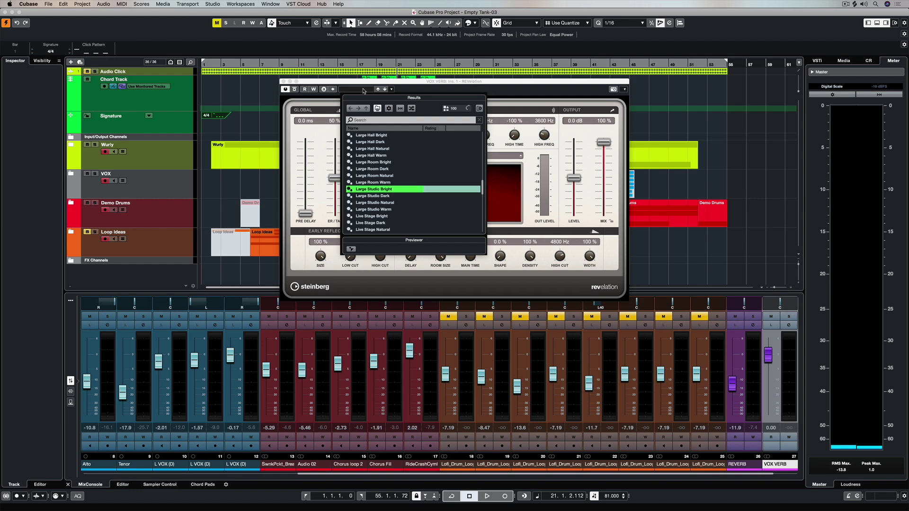
double_click(384, 190)
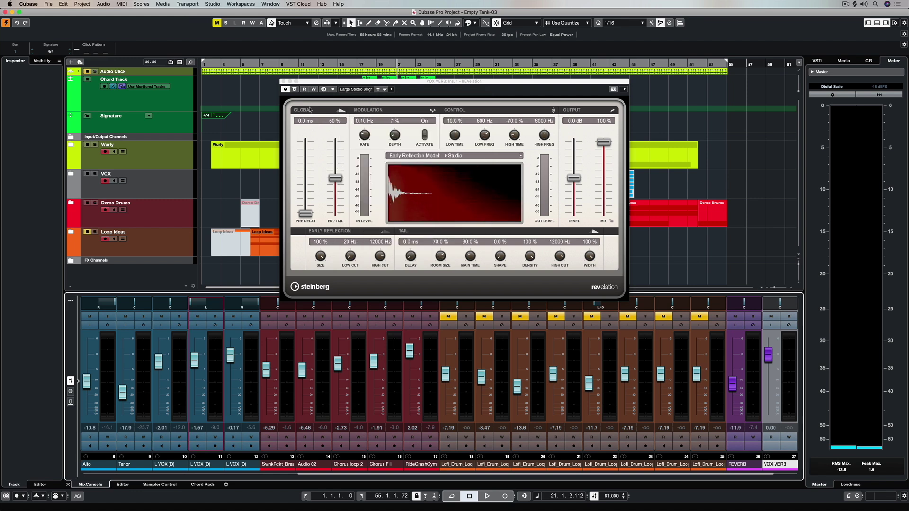
left_click_drag(471, 256, 477, 243)
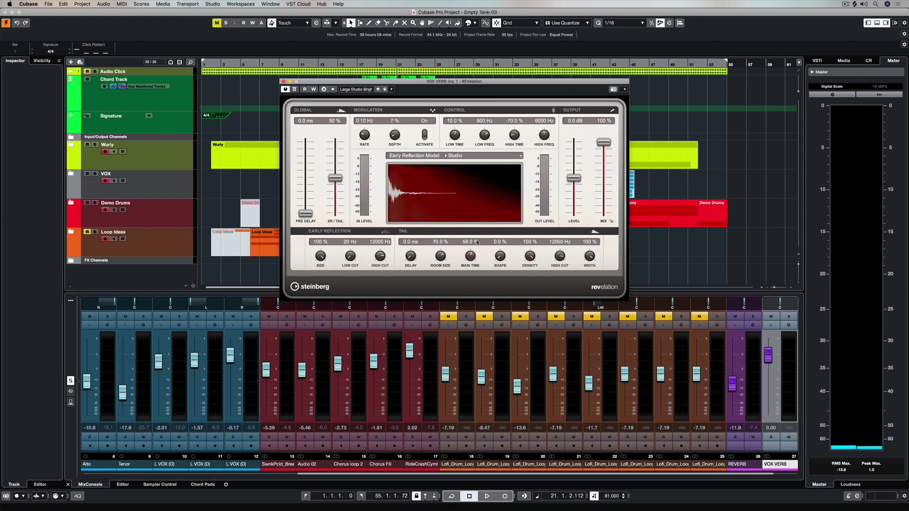
left_click(70, 403)
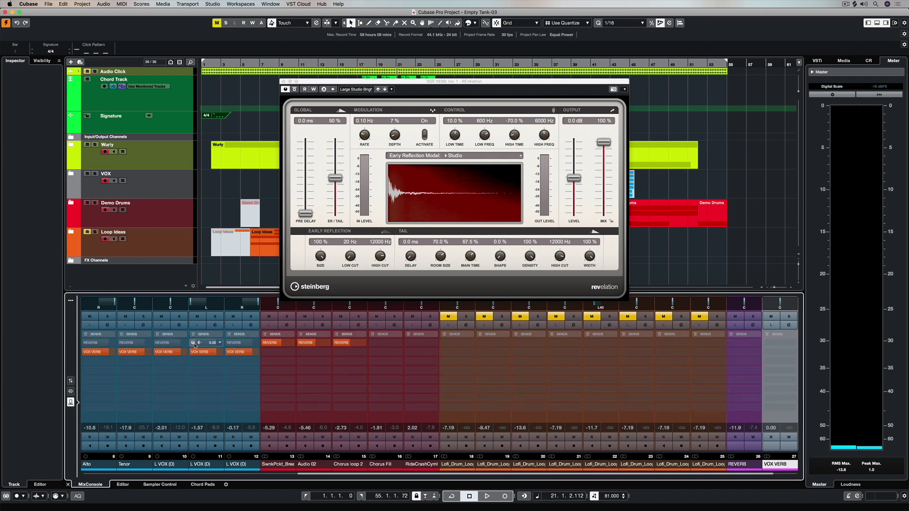
key("space")
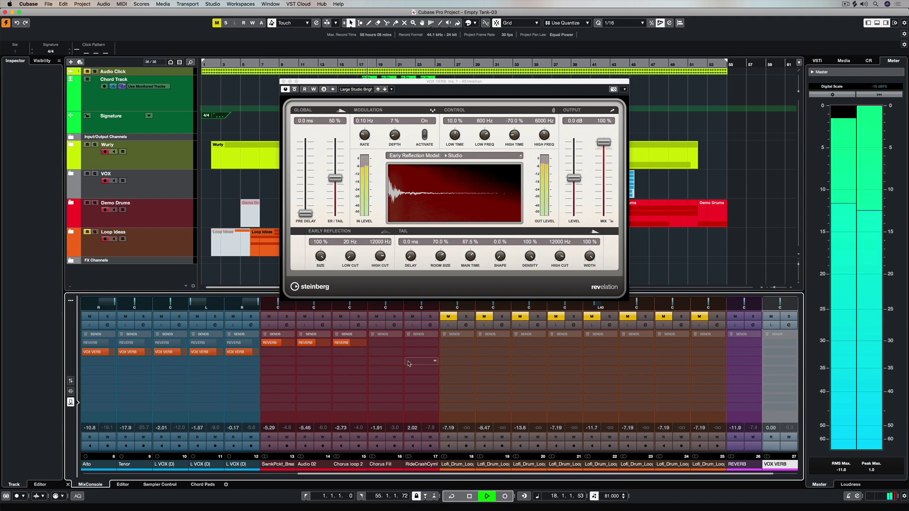
- Set the VOX VERB return fader to -4.16 dB
left_click(71, 381)
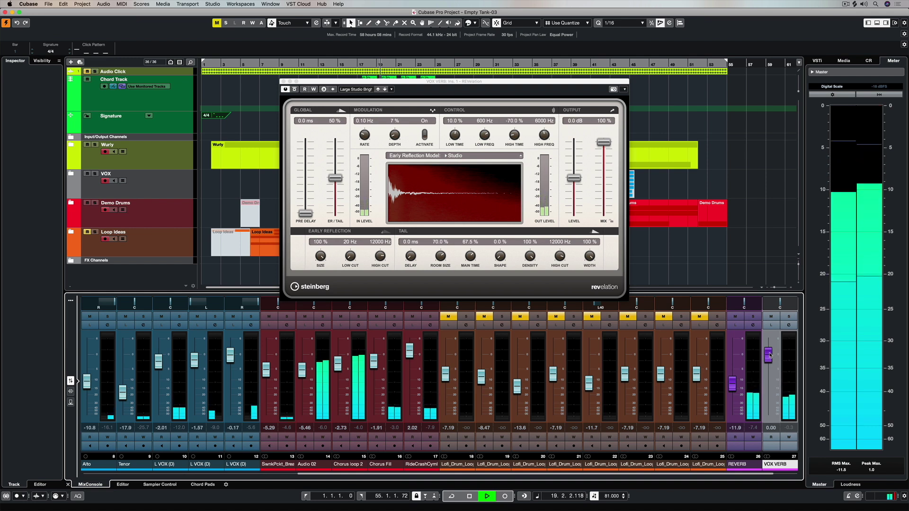
left_click_drag(768, 355, 769, 374)
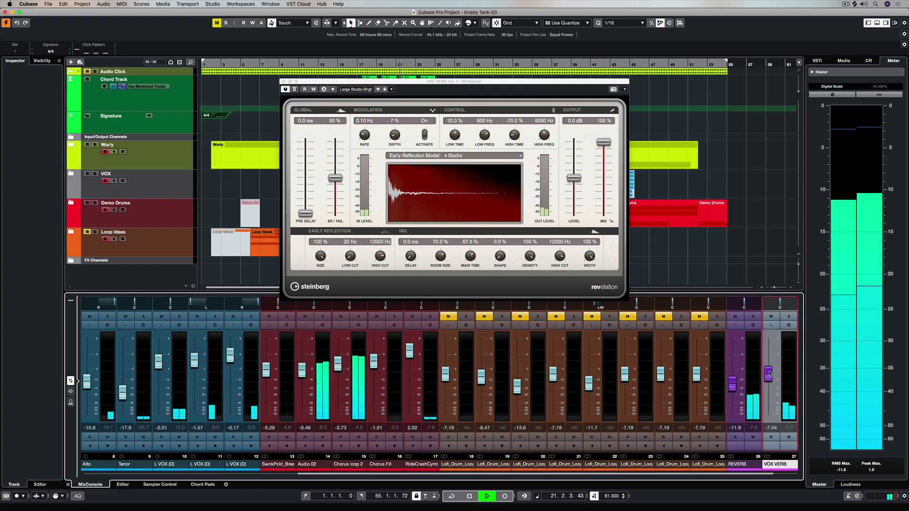
left_click_drag(448, 82, 225, 48)
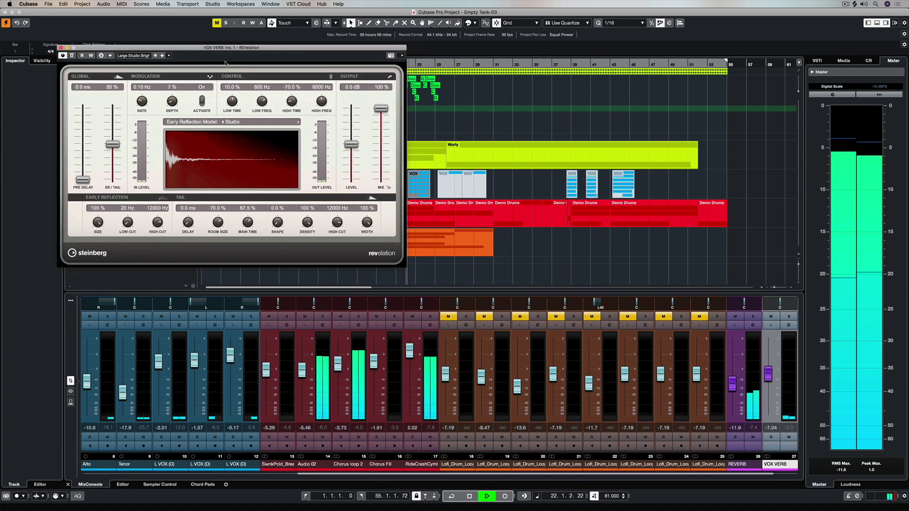
left_click_drag(768, 374, 771, 366)
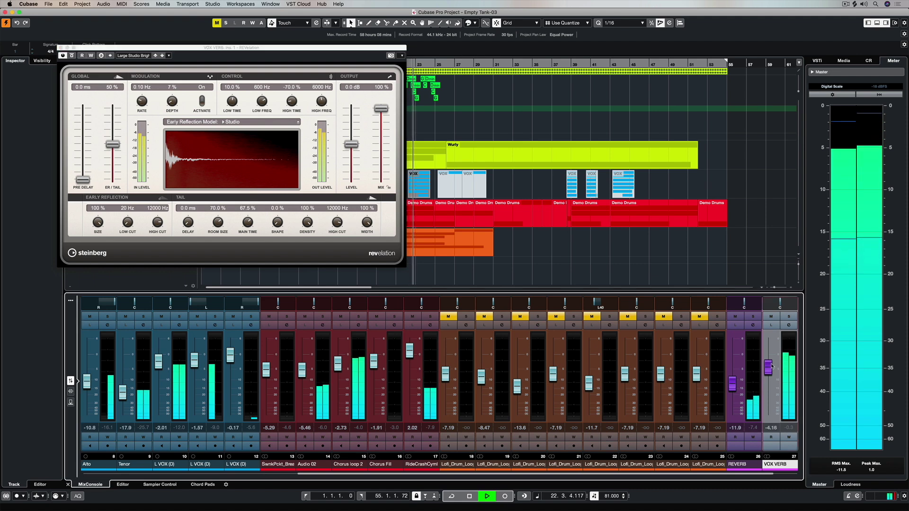
- Open VOX VERB's Channel Settings and activate the Tube Comp module in its Channel Strip
left_click(793, 326)
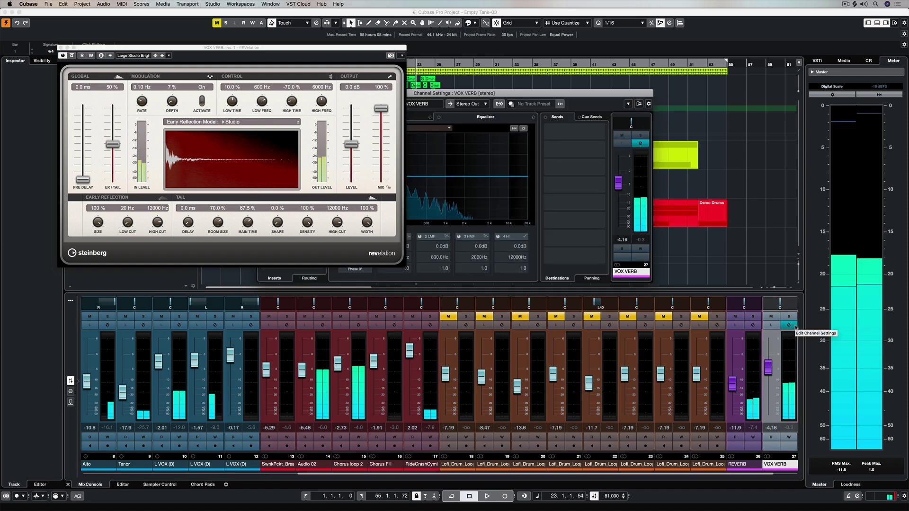
left_click_drag(433, 94, 624, 84)
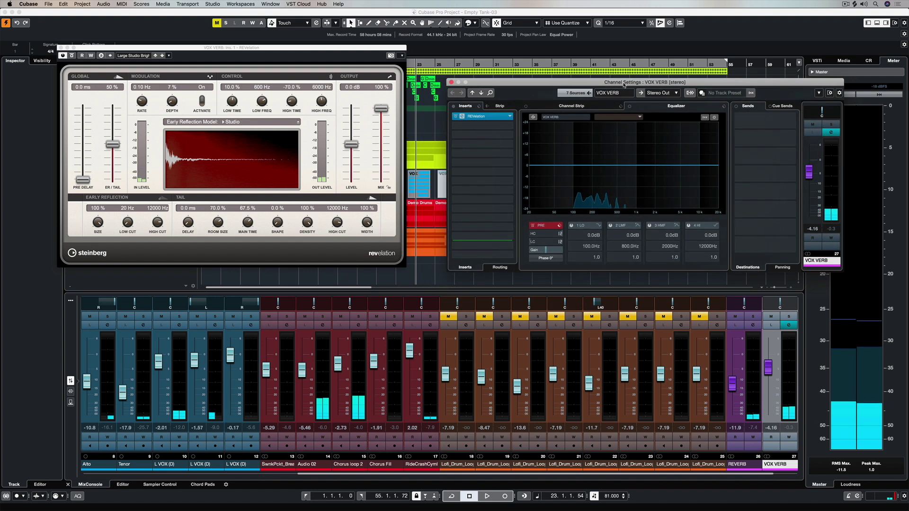
left_click(571, 106)
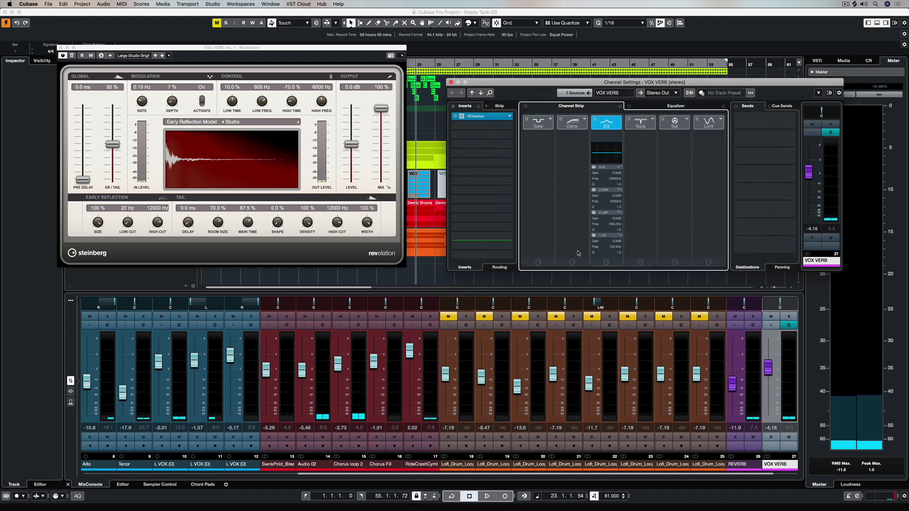
left_click(573, 121)
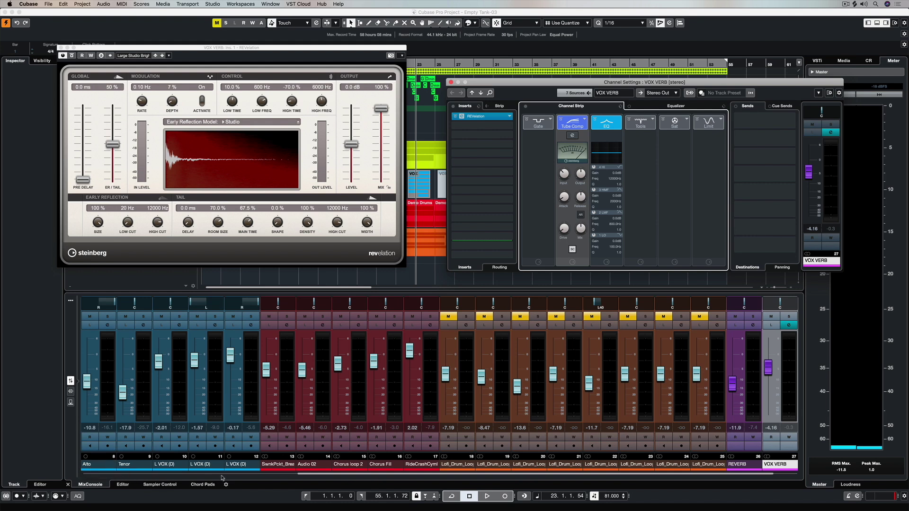
left_click_drag(356, 477, 291, 477)
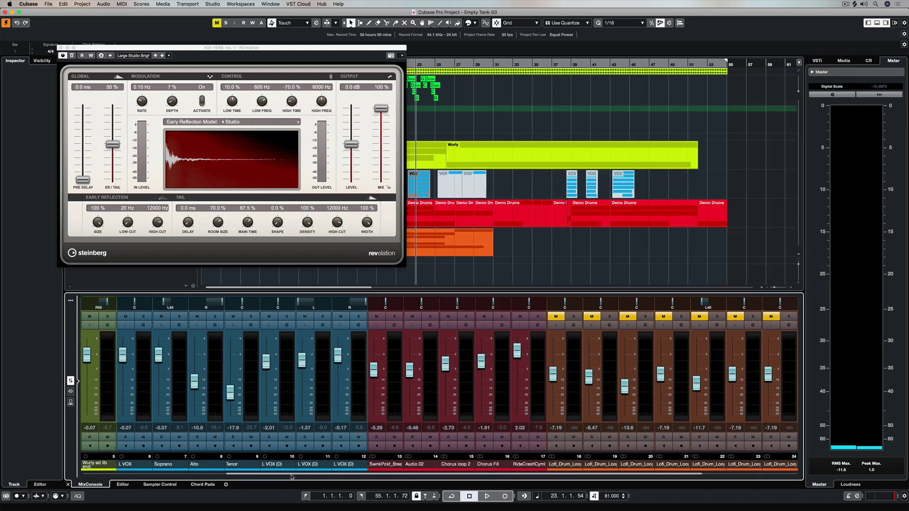
- Select the L VOX through L VOX (D) channels and add a group channel 'VOX GROUP' for them
left_click(133, 468)
left_click(347, 465, "shift")
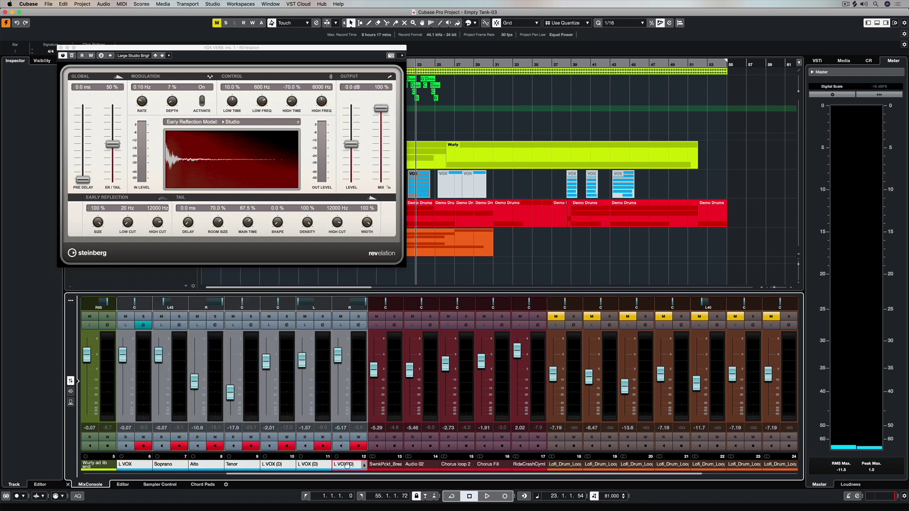
right_click(361, 365)
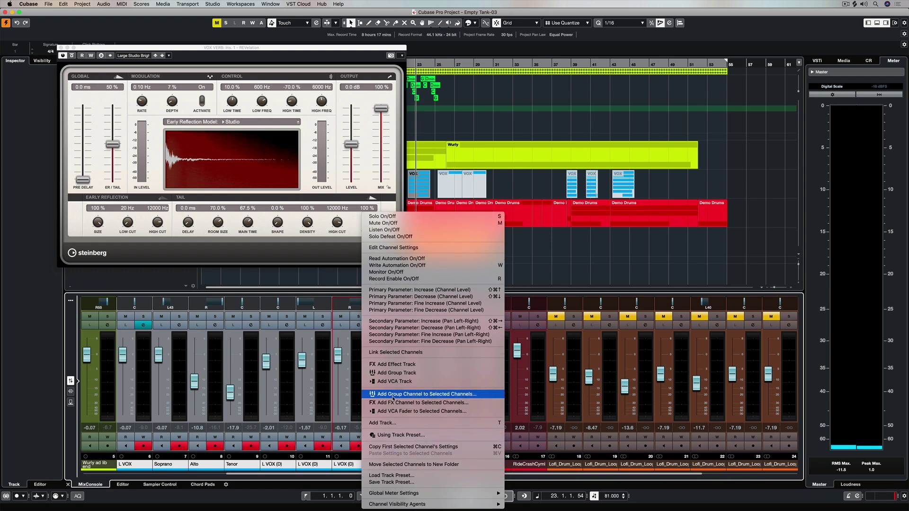
left_click(421, 395)
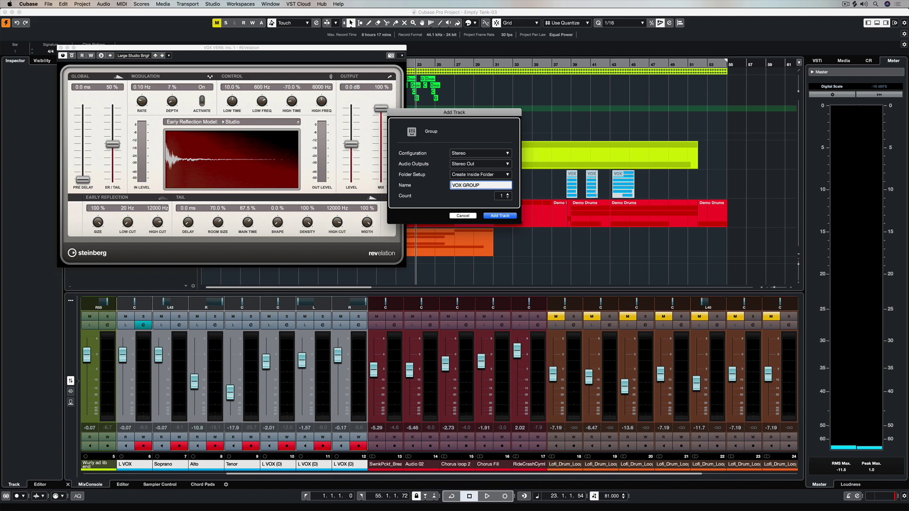
type("VOX GROUP")
key("Return")
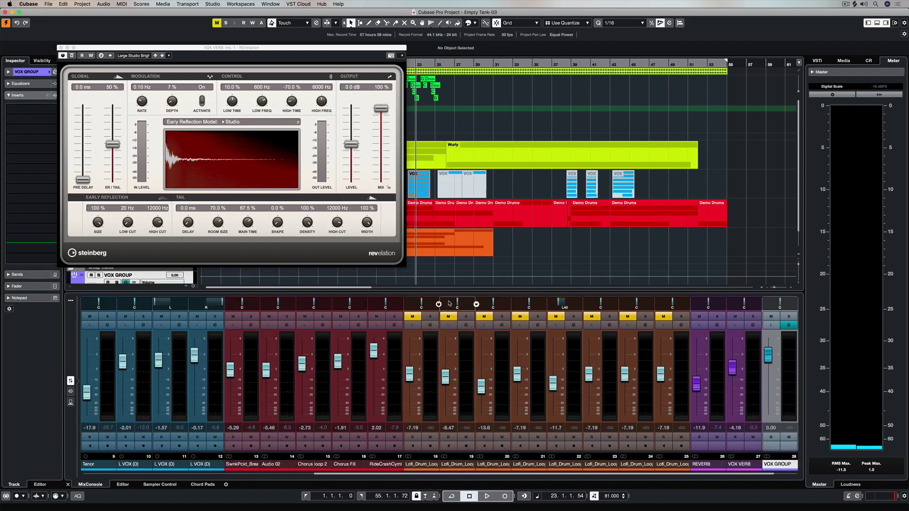
- During playback, pull VOX GROUP down to -oo, raise it back to -0.03 dB, then stop
key("space")
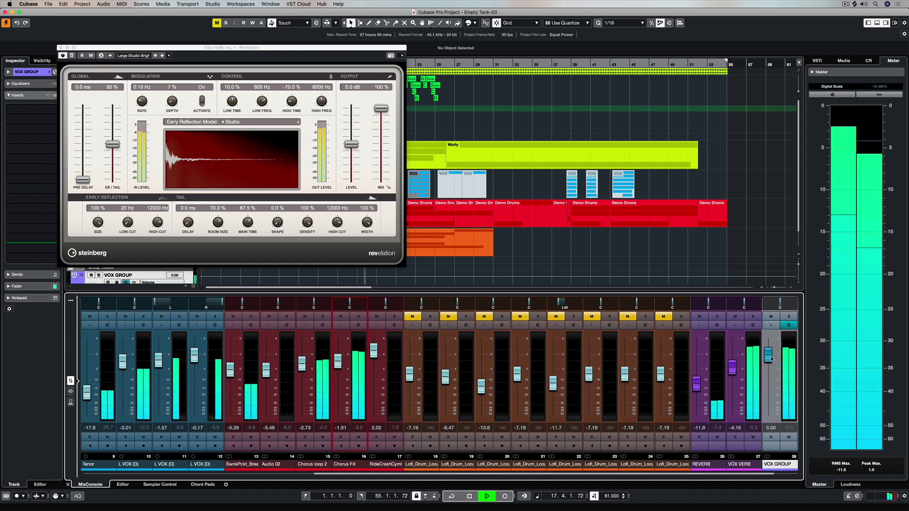
left_click_drag(770, 359, 770, 423)
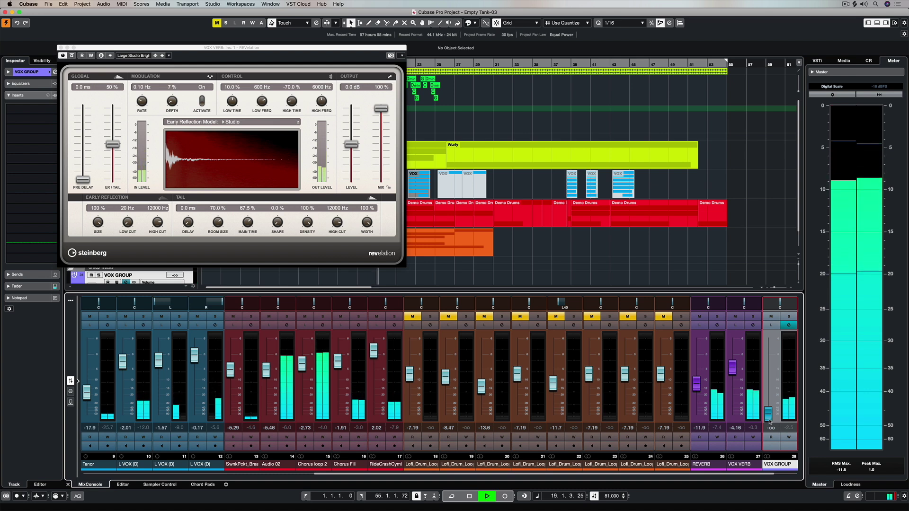
left_click_drag(770, 416, 772, 359)
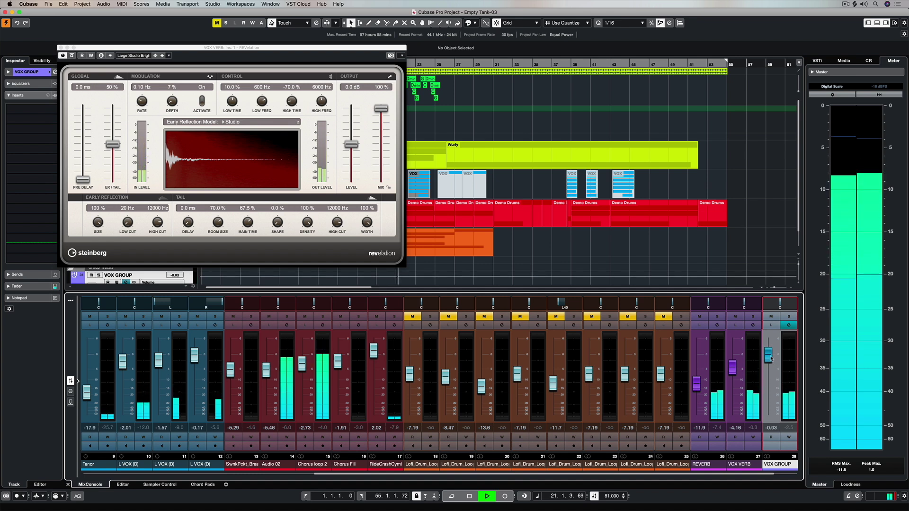
key("space")
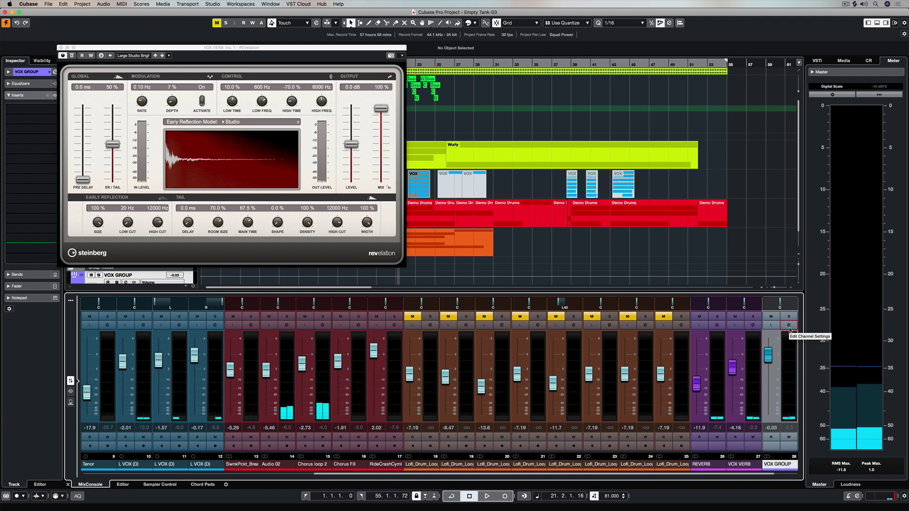
- Route VOX GROUP's first send to the VOX VERB: Strip 2 - Tube Compressor side-chain
left_click(71, 401)
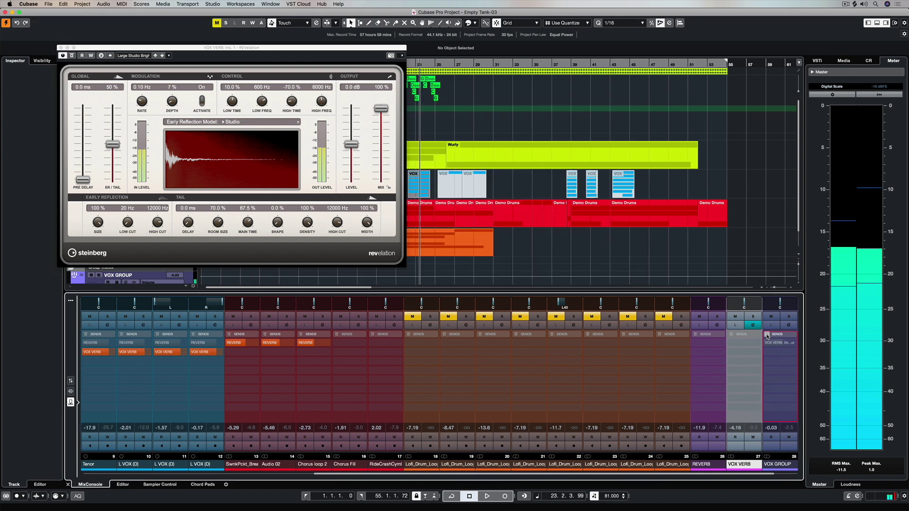
left_click(794, 343)
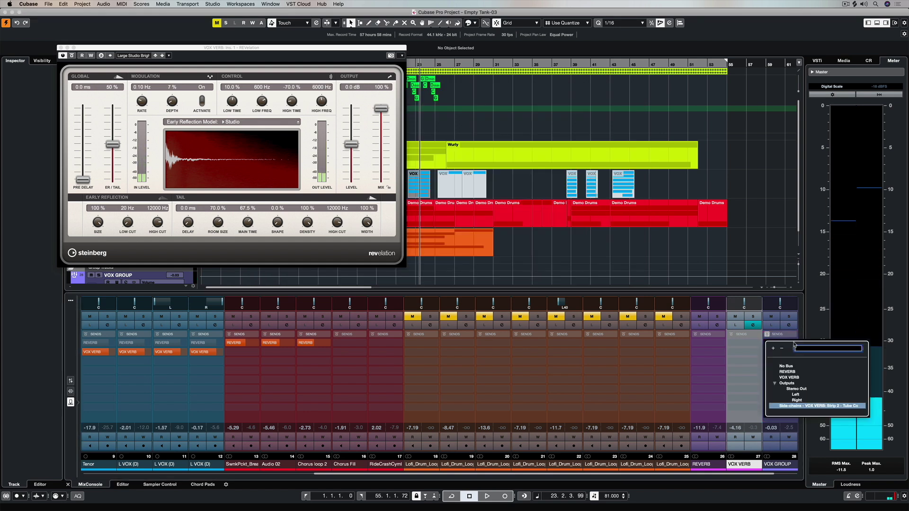
left_click(798, 406)
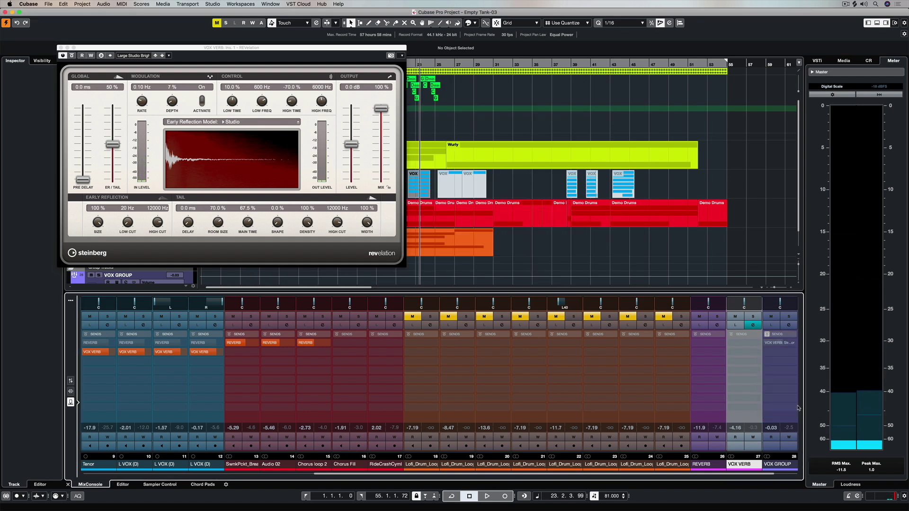
- Check the VOX VERB Channel Settings inserts, then close the window
left_click(752, 325)
left_click_drag(430, 83, 567, 68)
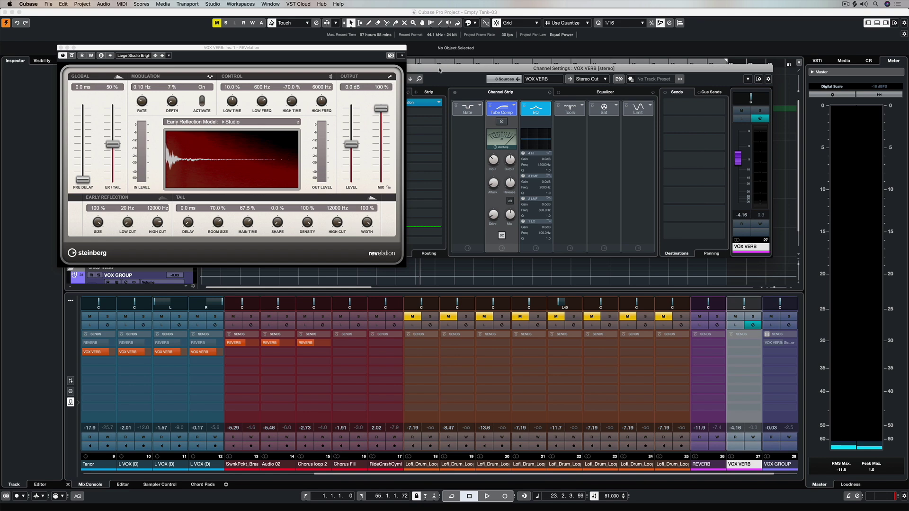
left_click_drag(439, 70, 503, 85)
left_click(445, 83)
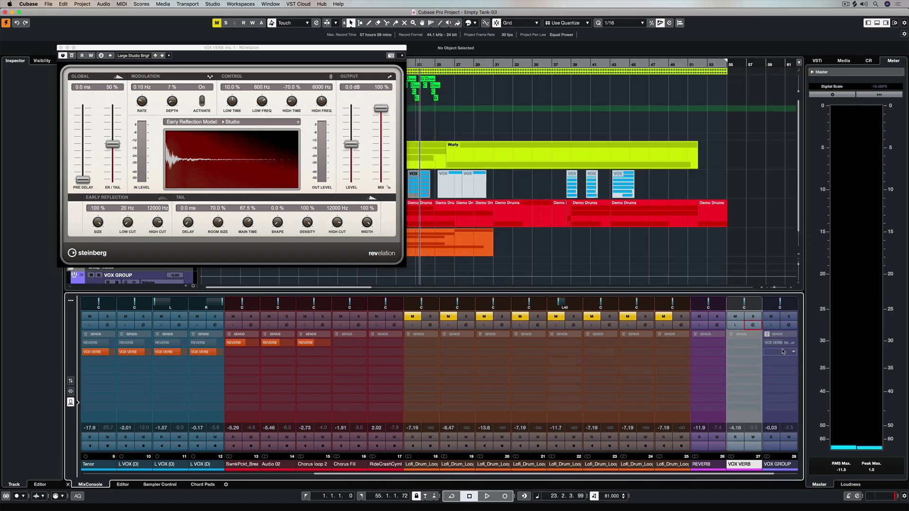
- Lower the VOX GROUP send to -6.16, then clear and reassign its VOX VERB side-chain destination
left_click_drag(781, 343, 787, 346)
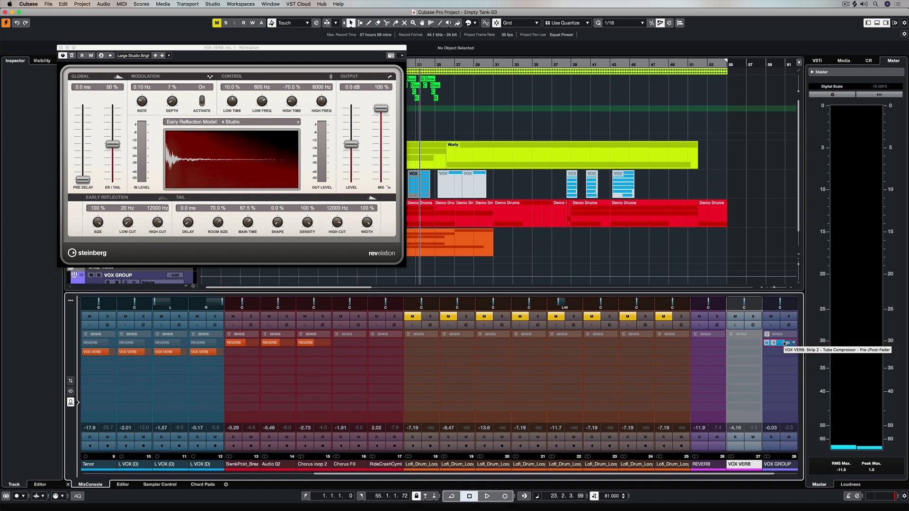
left_click(767, 343)
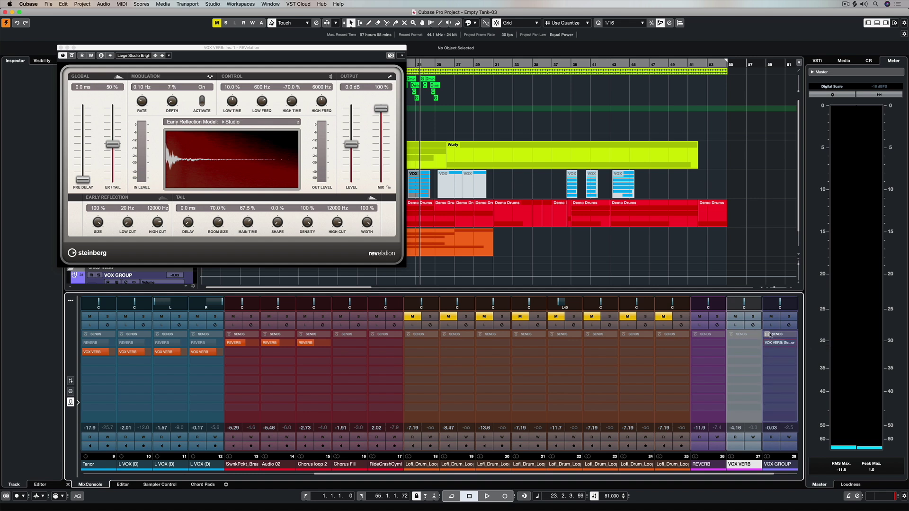
left_click(794, 344)
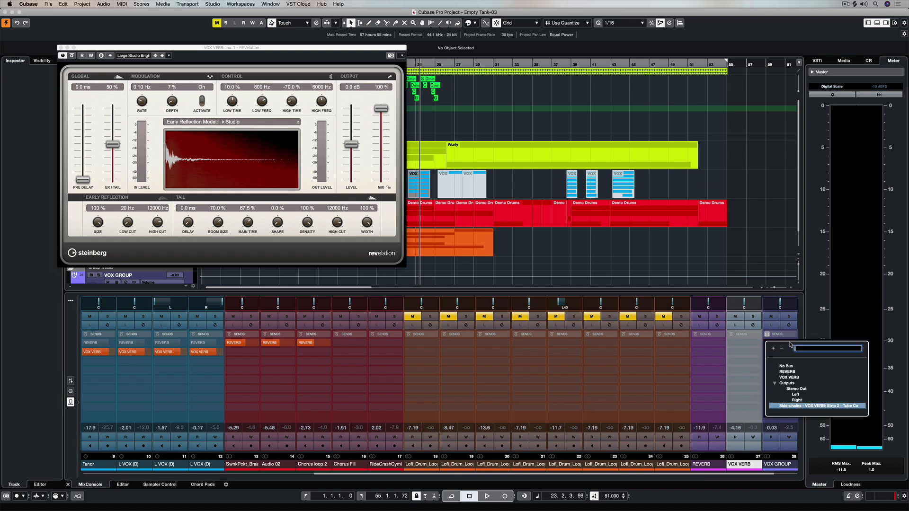
left_click(781, 368)
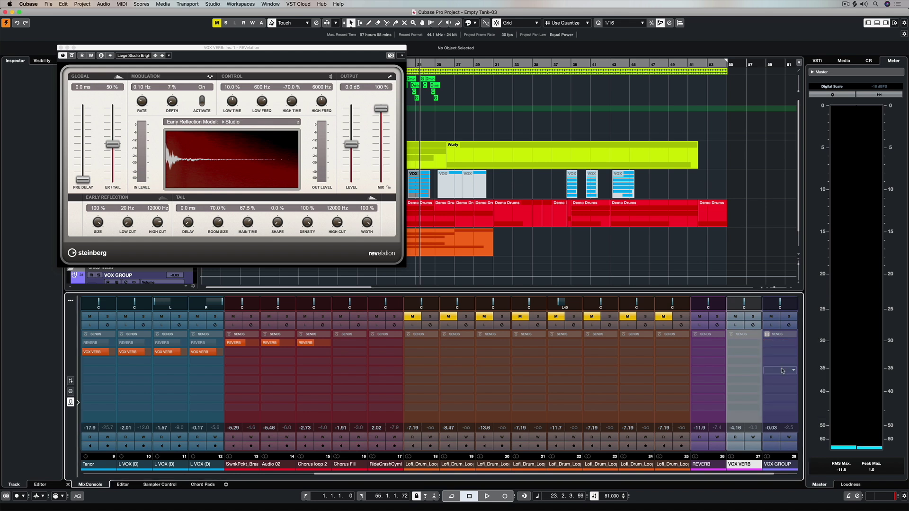
left_click(794, 344)
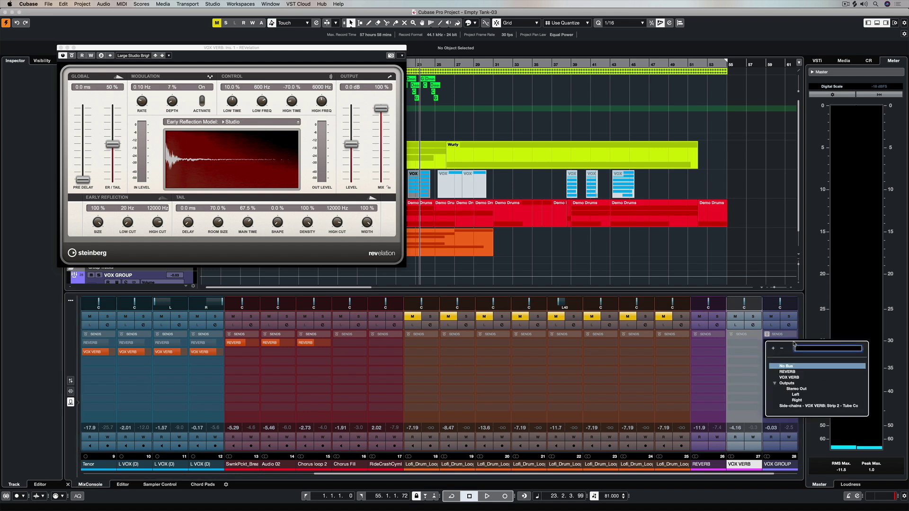
left_click(805, 406)
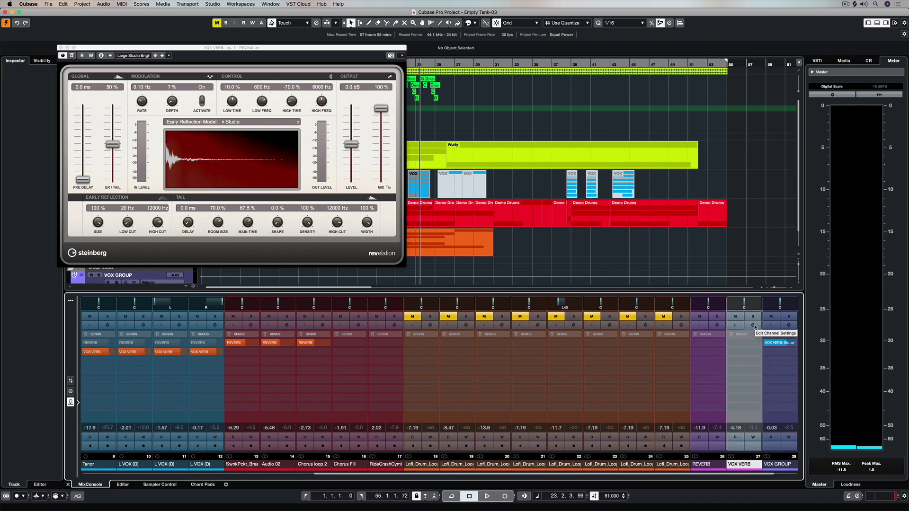
- Reopen VOX VERB's Channel Settings and play the project to hear the reverb ducking
left_click(753, 325)
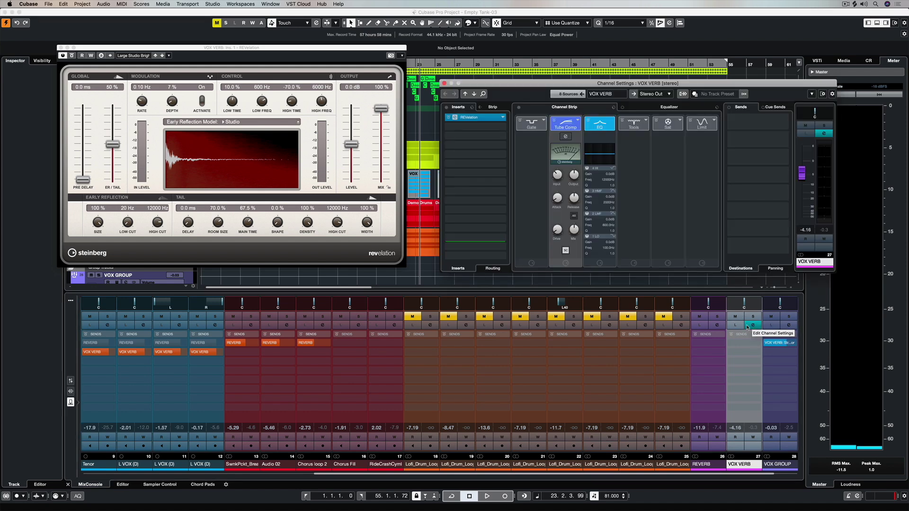
key("space")
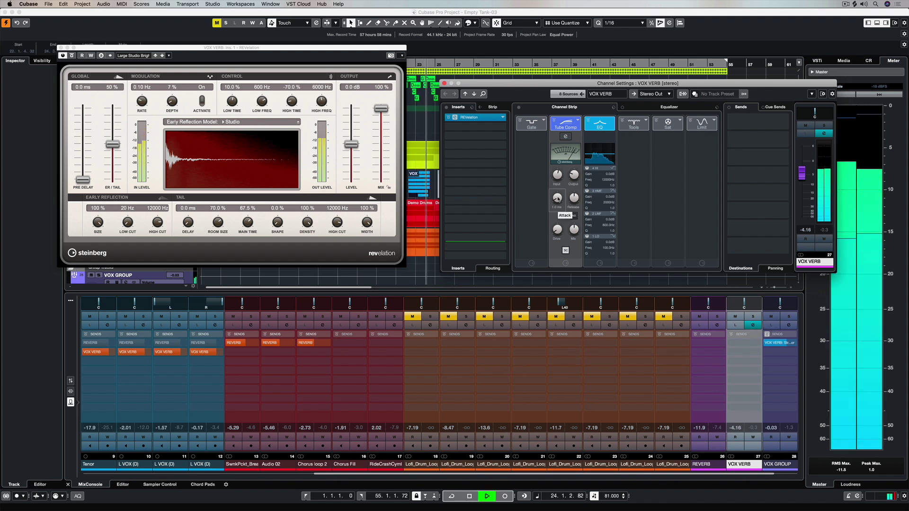
left_click(557, 199)
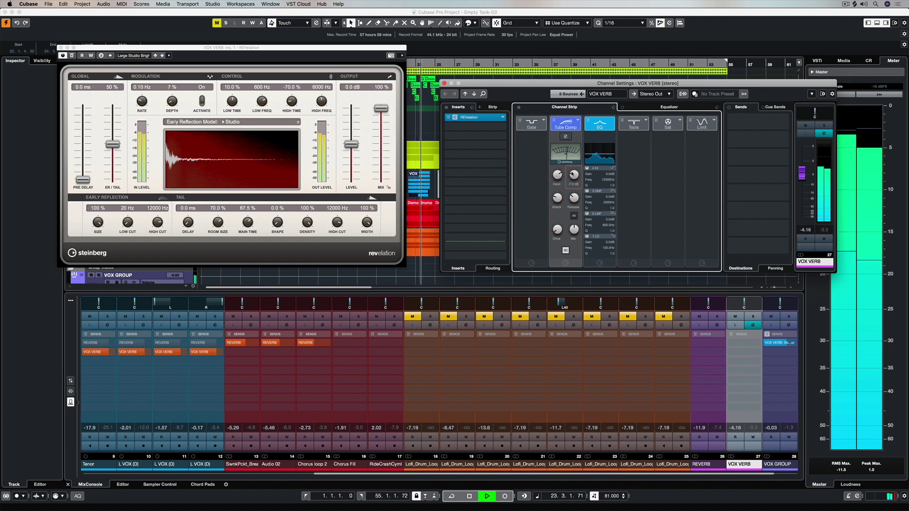
- Expand VOX VERB's Tube Compressor editor and raise its Mix from 50 % to 95 %
left_click(566, 152)
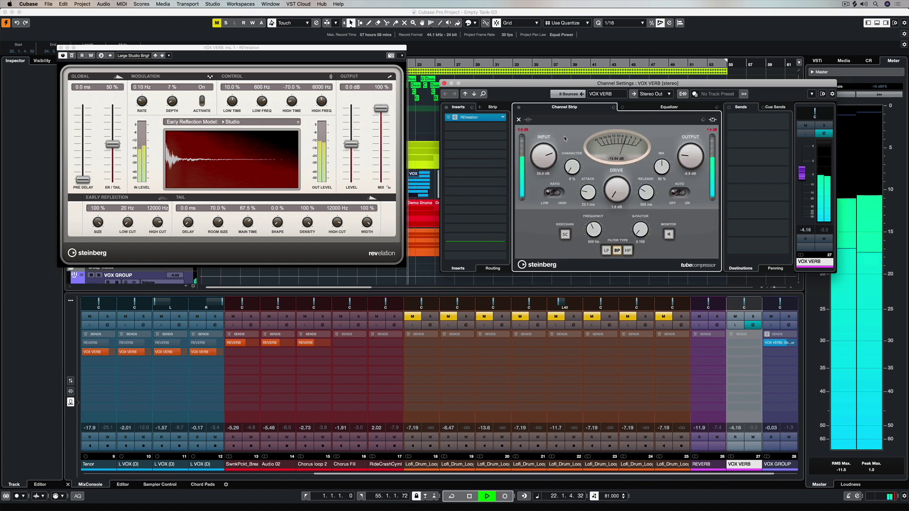
left_click_drag(657, 175, 646, 190)
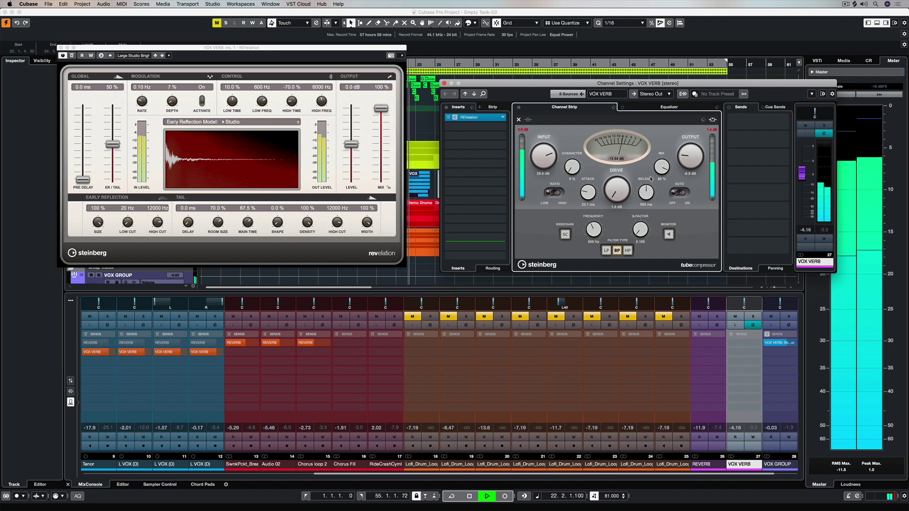
- Solo the VOX VERB channel and open its Channel Settings
left_click(752, 324)
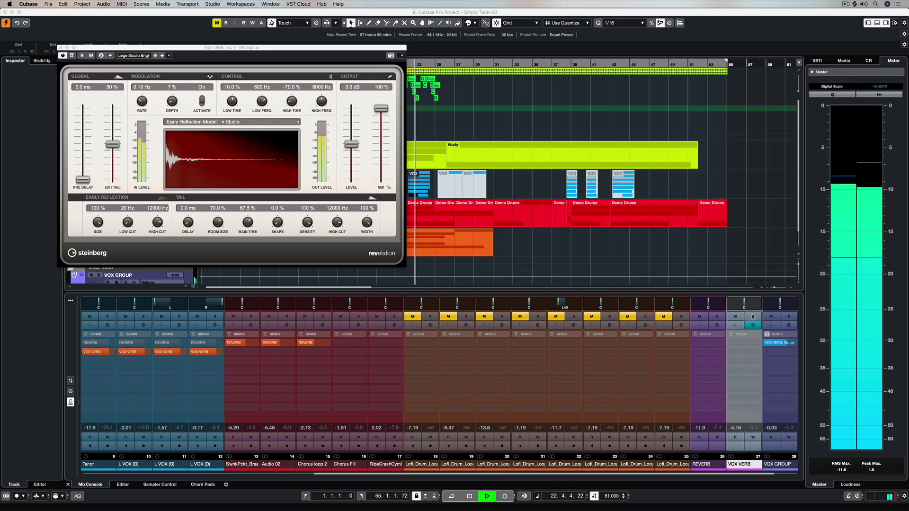
left_click(752, 316)
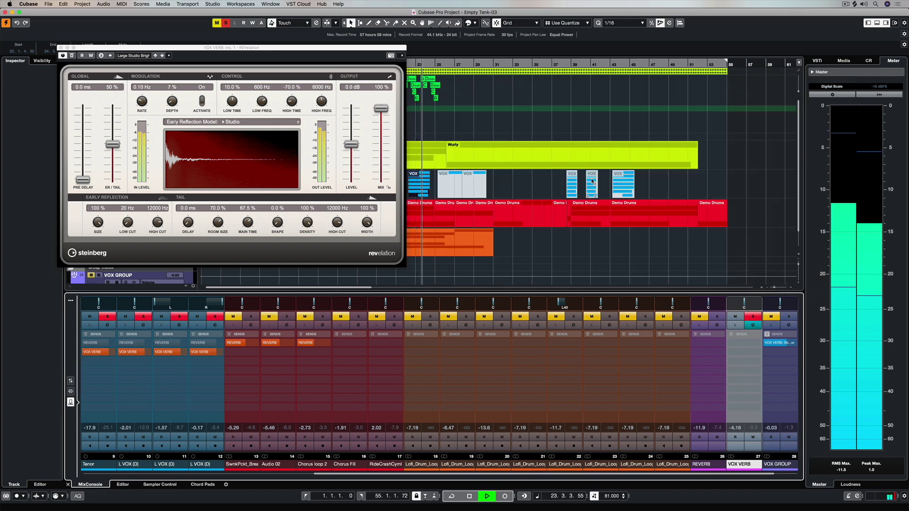
left_click(753, 324)
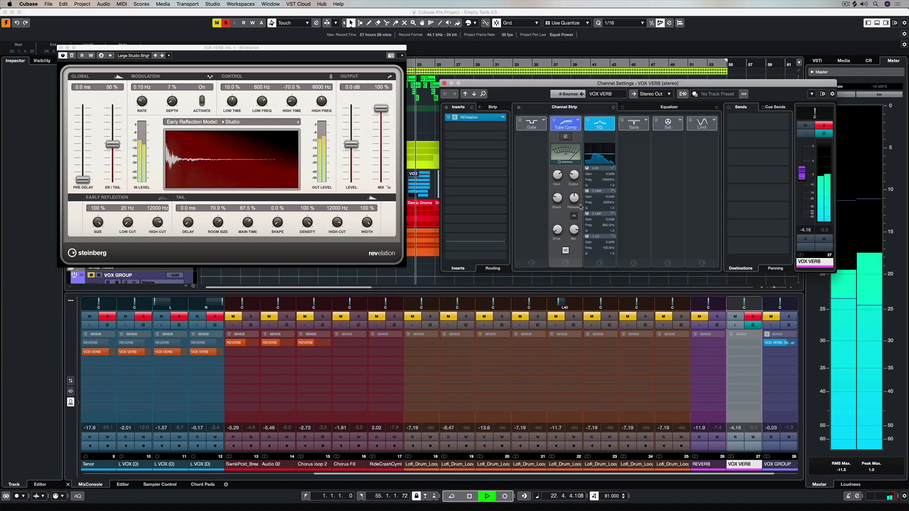
- Set the Tube Comp attack to about 6 ms and input to about 4.3 dB
mouse_move(574, 197)
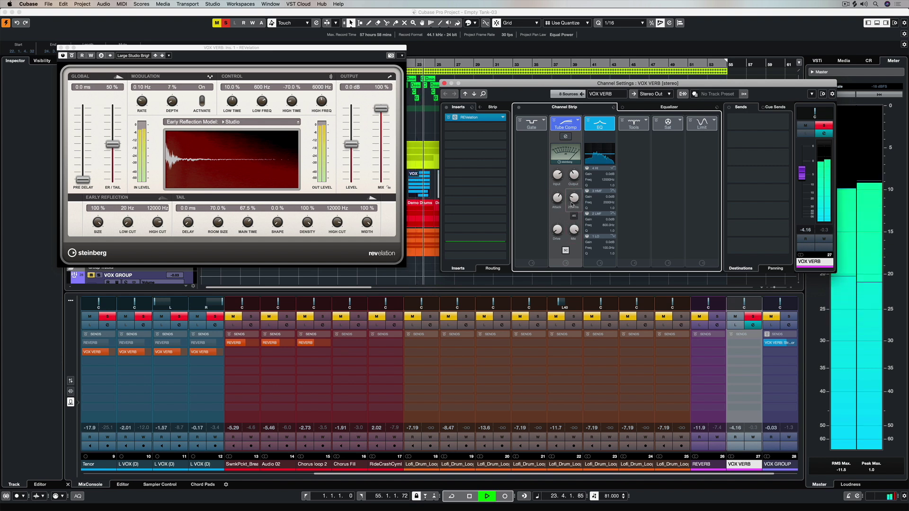
scroll(558, 200, "down", 5)
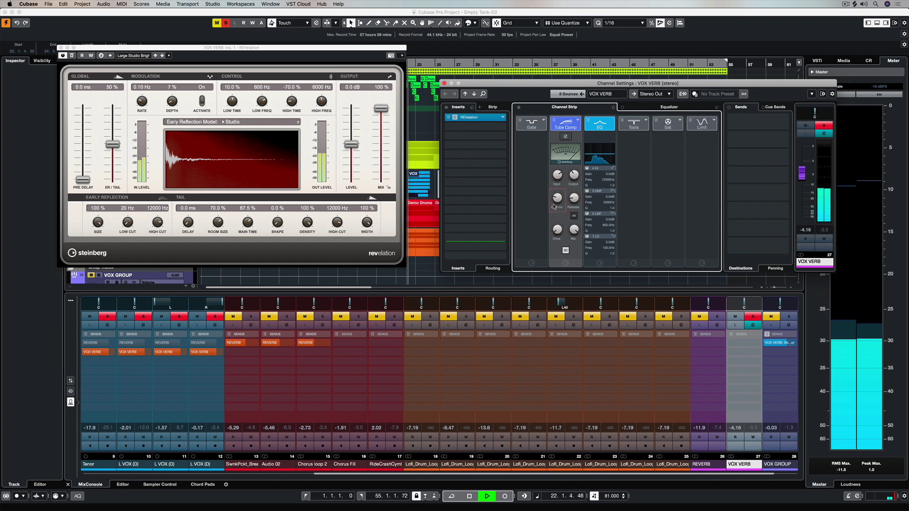
scroll(557, 203, "down", 2)
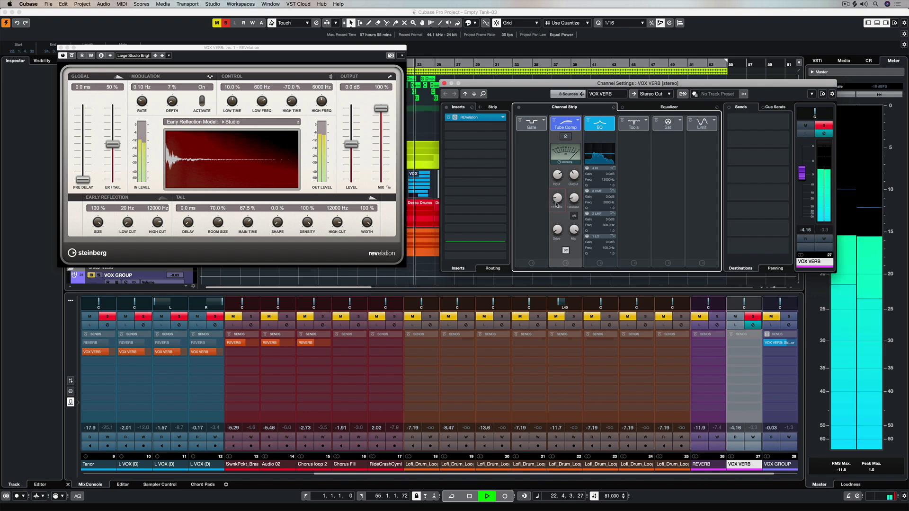
scroll(558, 202, "down", 3)
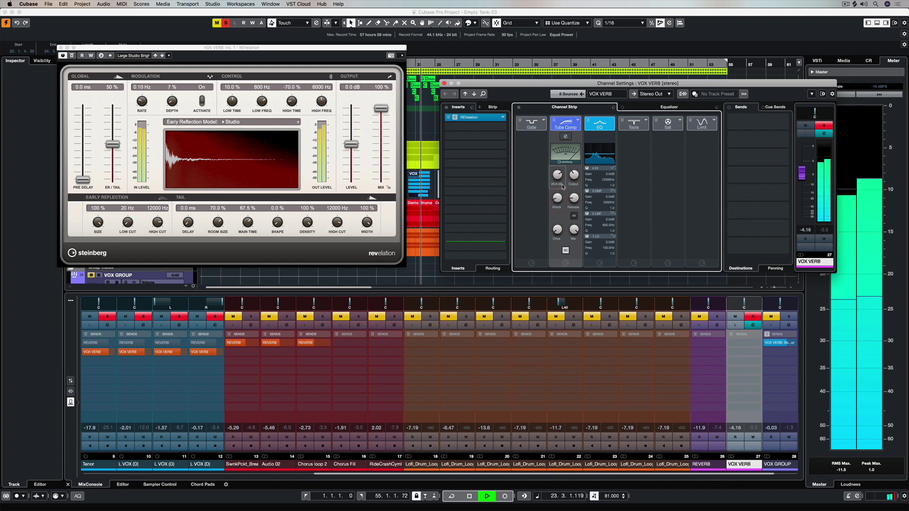
scroll(564, 180, "down", 5)
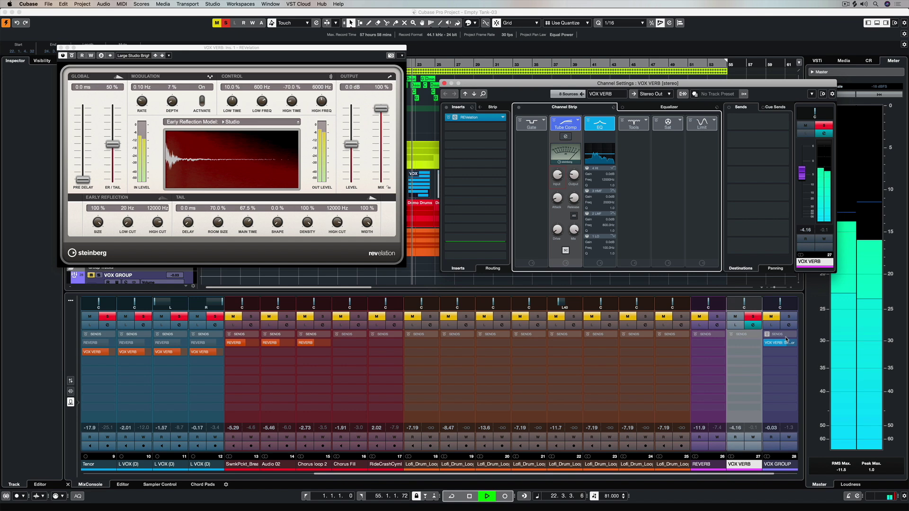
- Solo VOX GROUP as well, reopen the VOX VERB Channel Settings and re-enable the Tube Comp
left_click(789, 317)
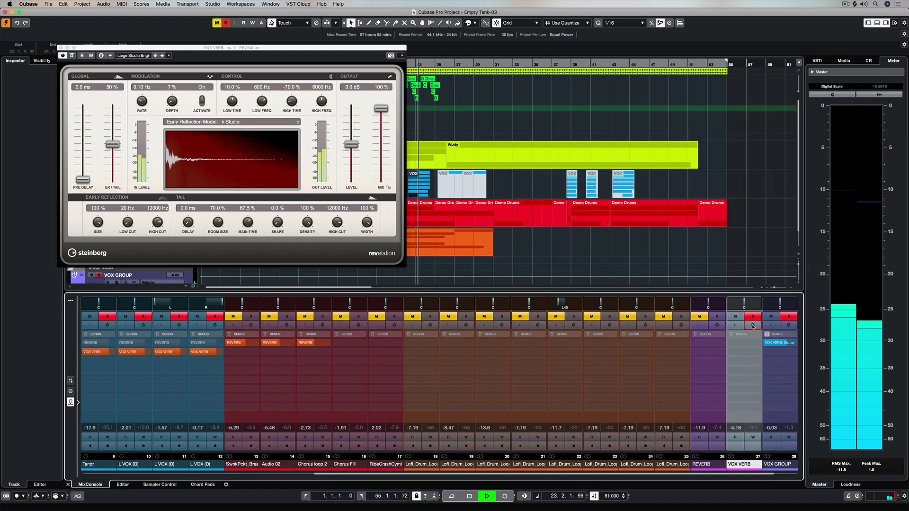
left_click(752, 325)
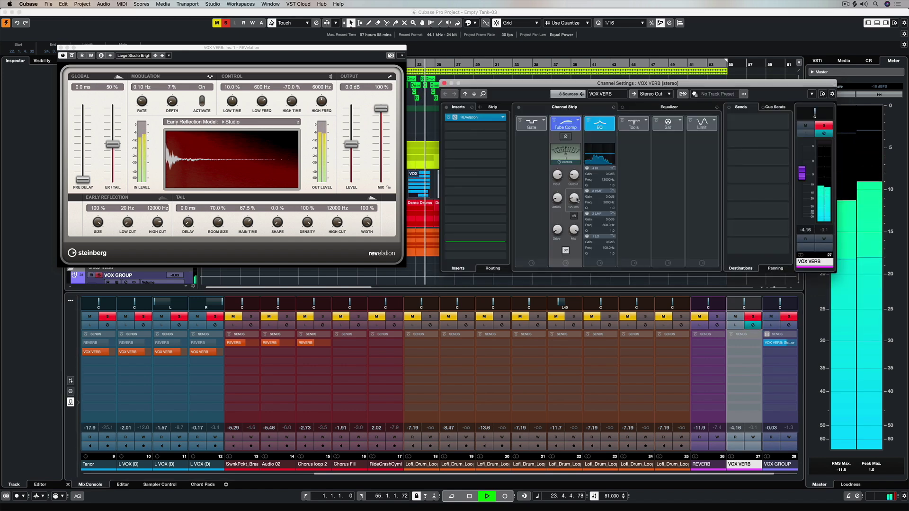
scroll(574, 198, "up", 3)
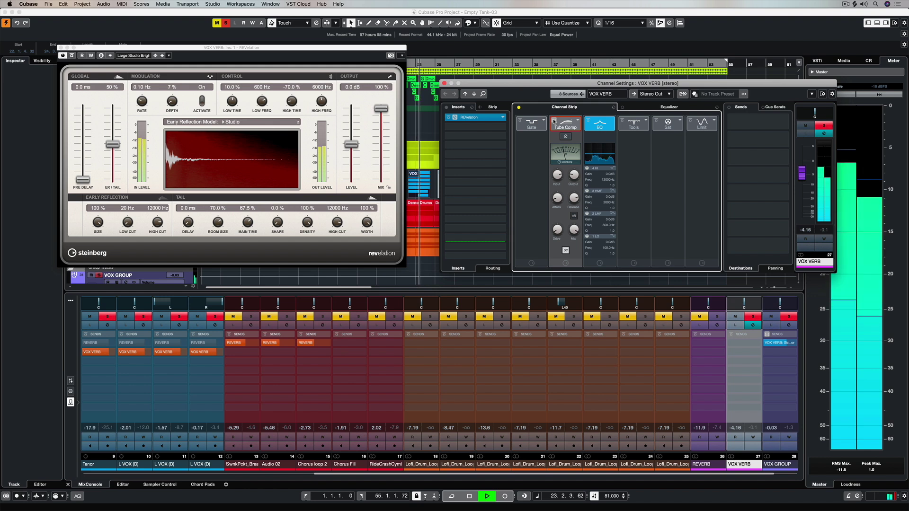
left_click(567, 262)
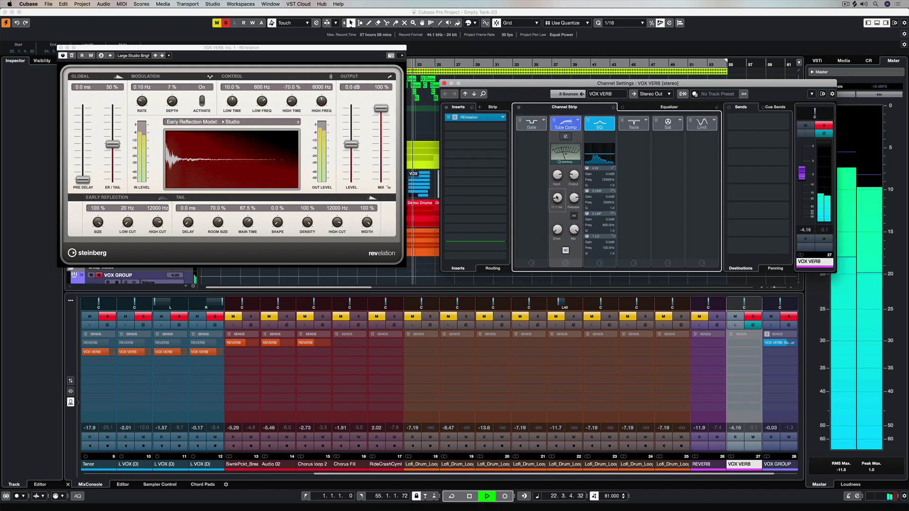
- Lengthen the Tube Comp release, set output to -3.8 dB and mix to 72%
mouse_move(574, 200)
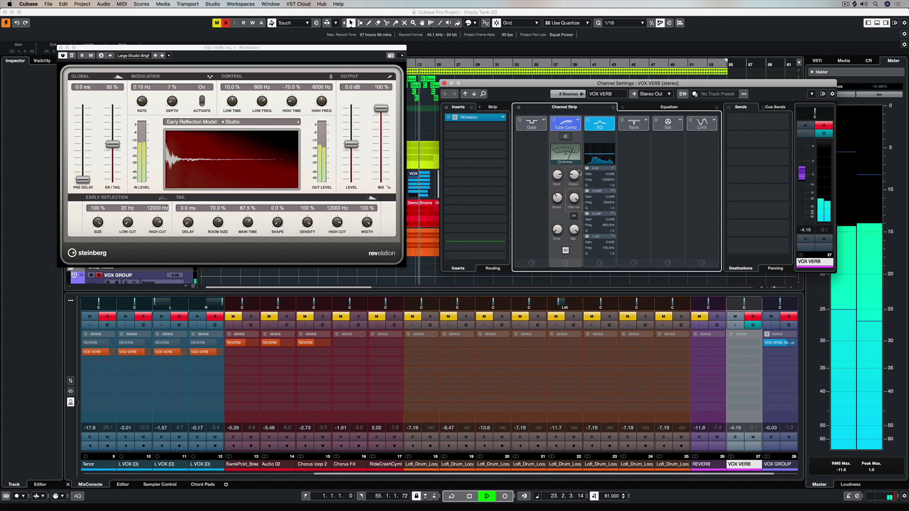
mouse_move(571, 232)
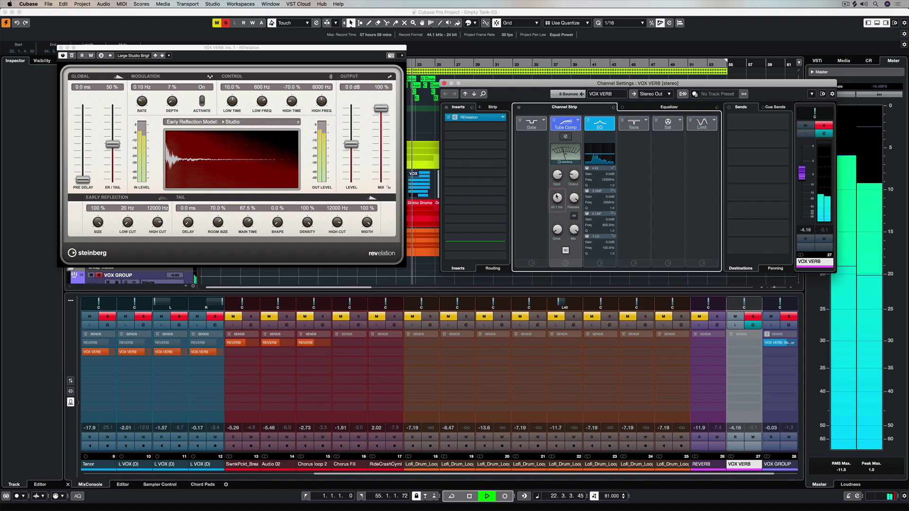
mouse_move(573, 174)
left_click_drag(574, 175, 569, 216)
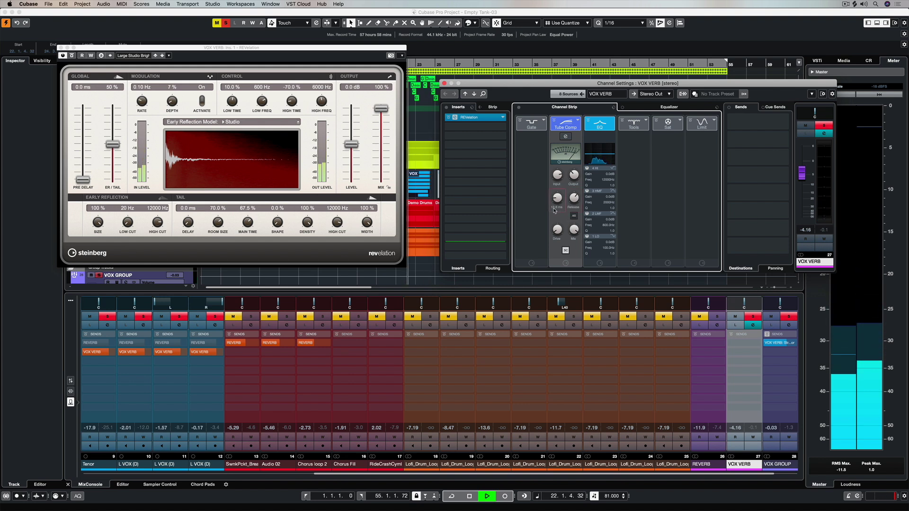
mouse_move(578, 233)
mouse_move(578, 233)
left_mouse_down()
mouse_move(570, 249)
mouse_move(571, 232)
left_mouse_up()
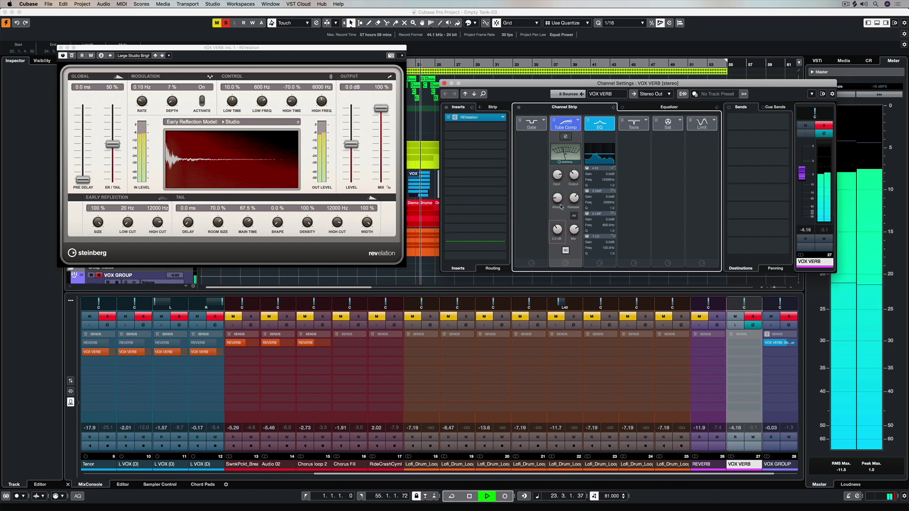
mouse_move(561, 209)
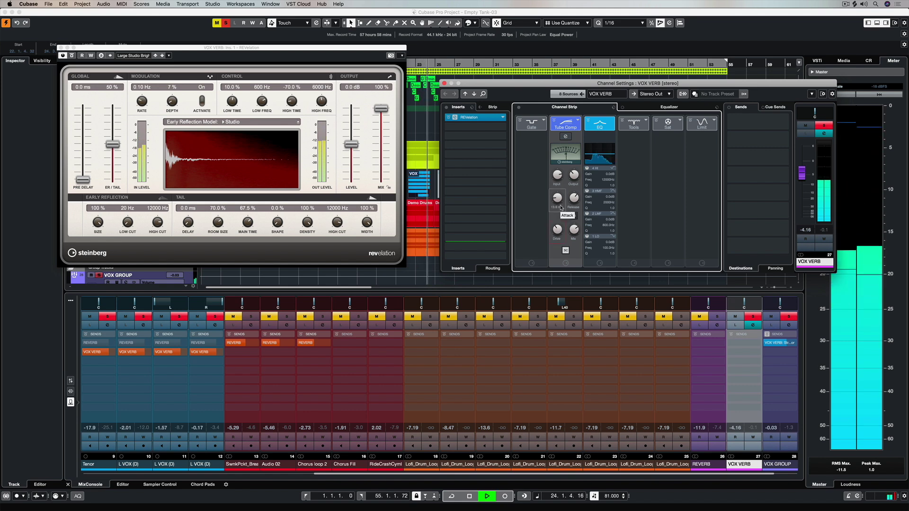
mouse_move(558, 229)
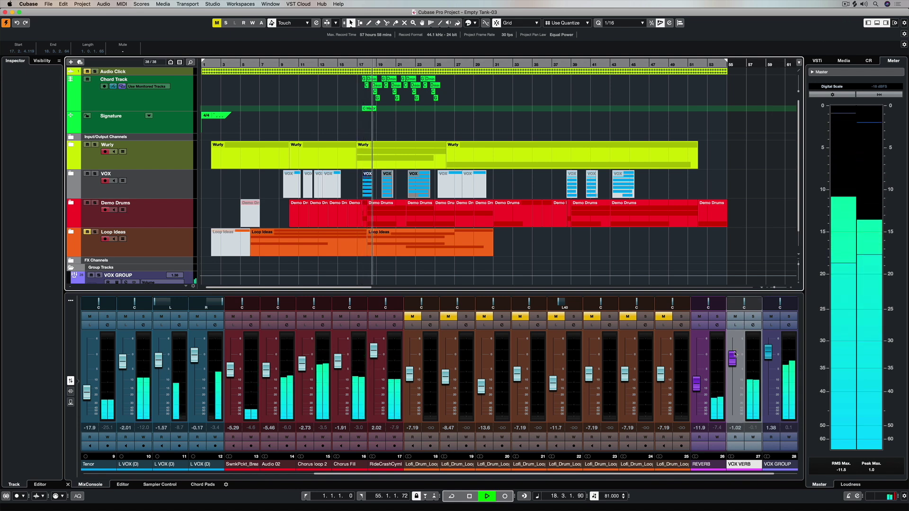
- Pull the VOX VERB fader down slightly and lower the Wurly Chorus riff double to -5.64 dB
left_click_drag(735, 354, 734, 364)
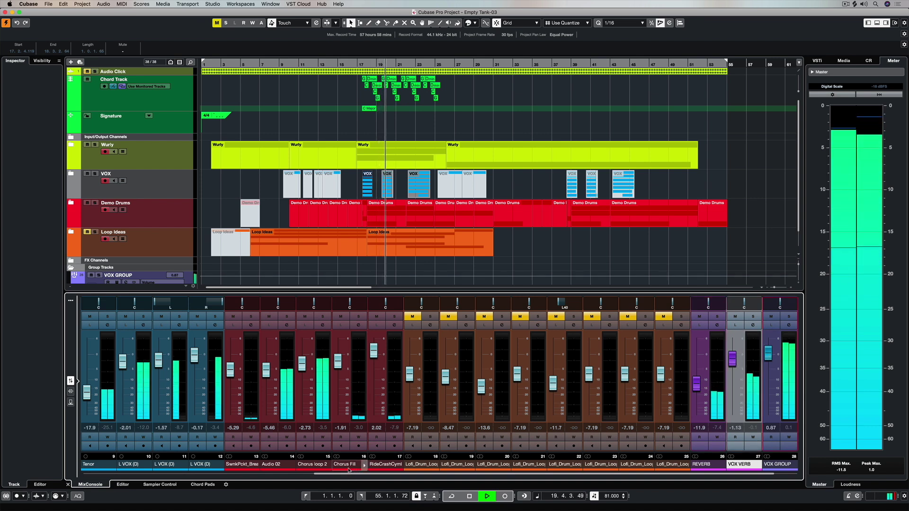
left_click_drag(348, 472, 155, 472)
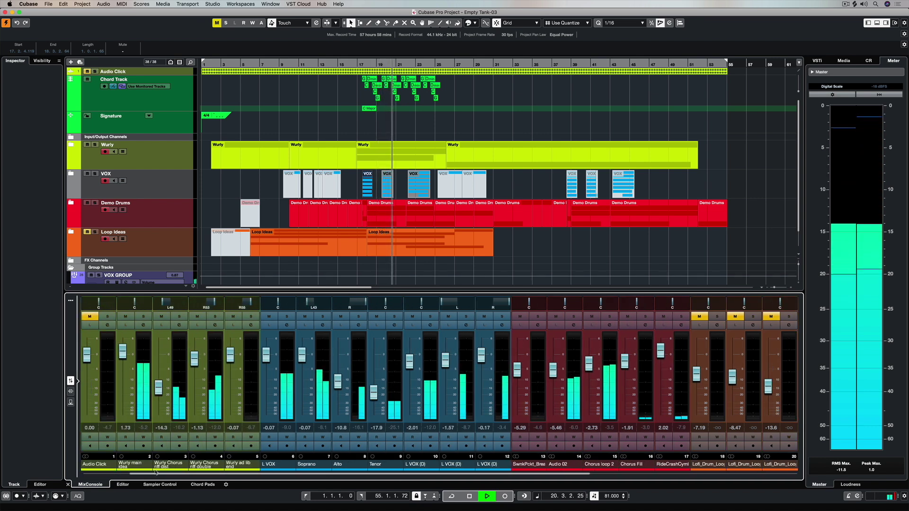
left_click_drag(194, 359, 190, 373)
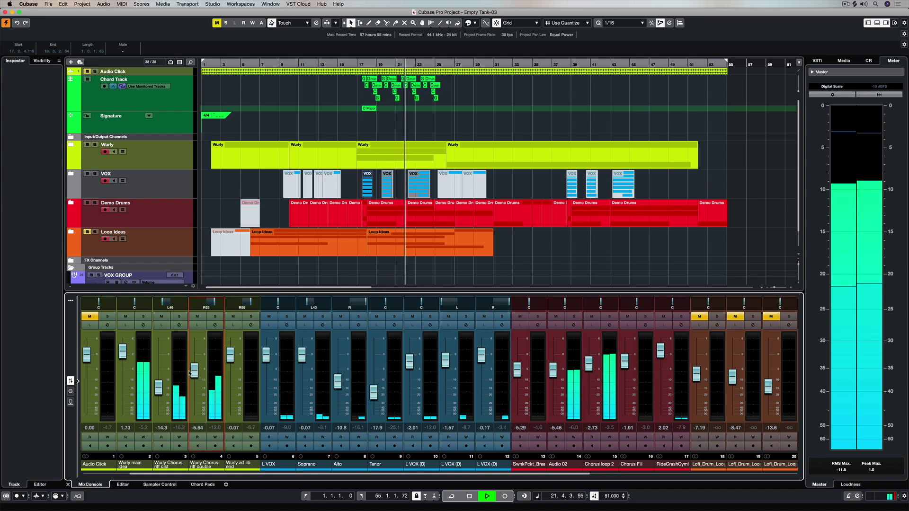